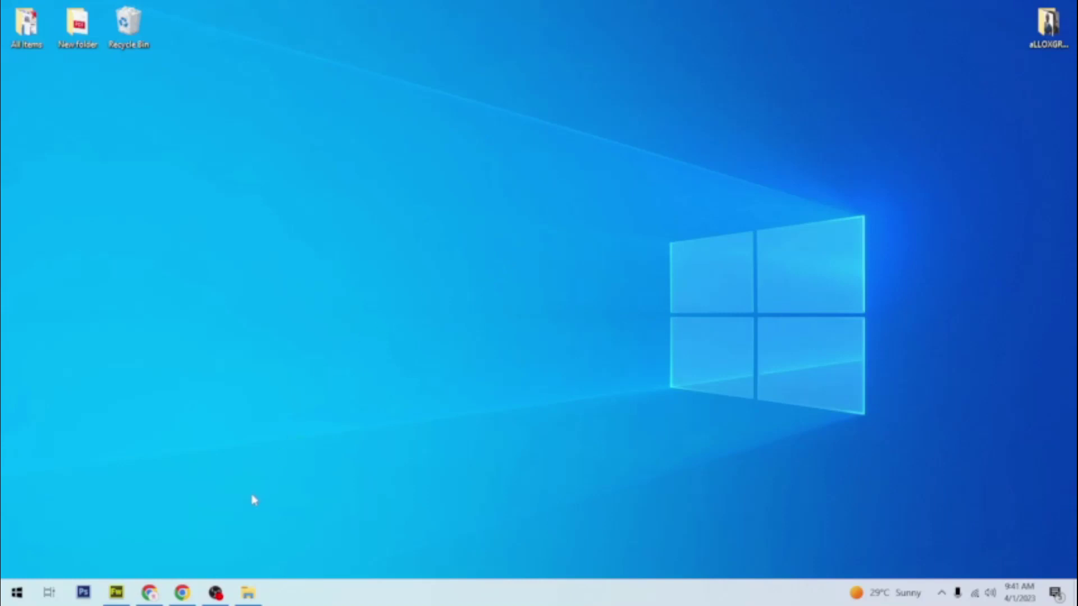
Open Chrome and load chatgptdownload.org/chatgpt/ from the address-bar autocomplete of 'chat'
click(175, 595)
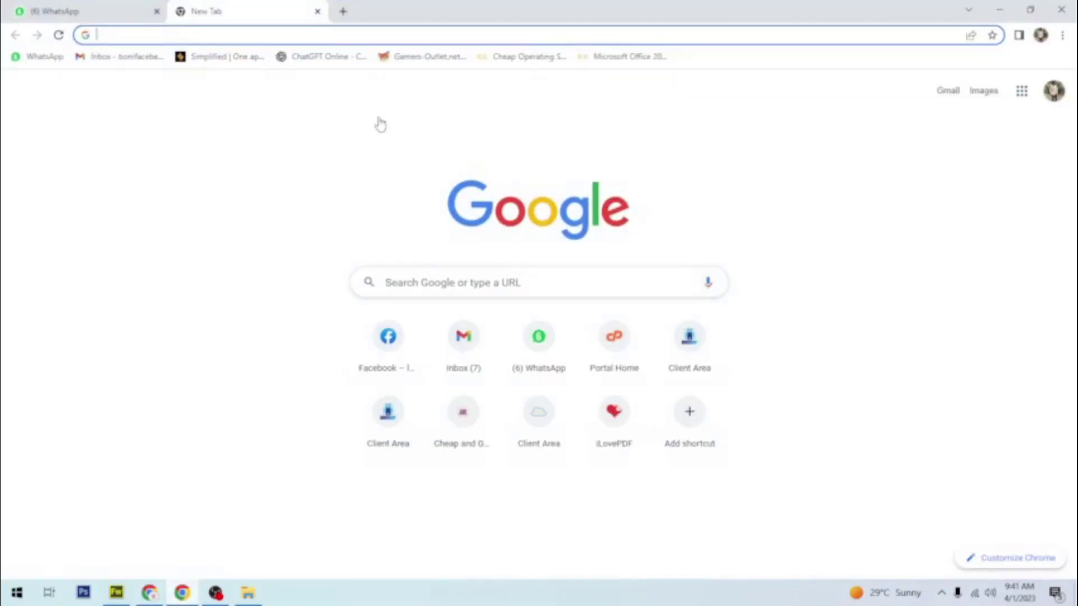
click(302, 36)
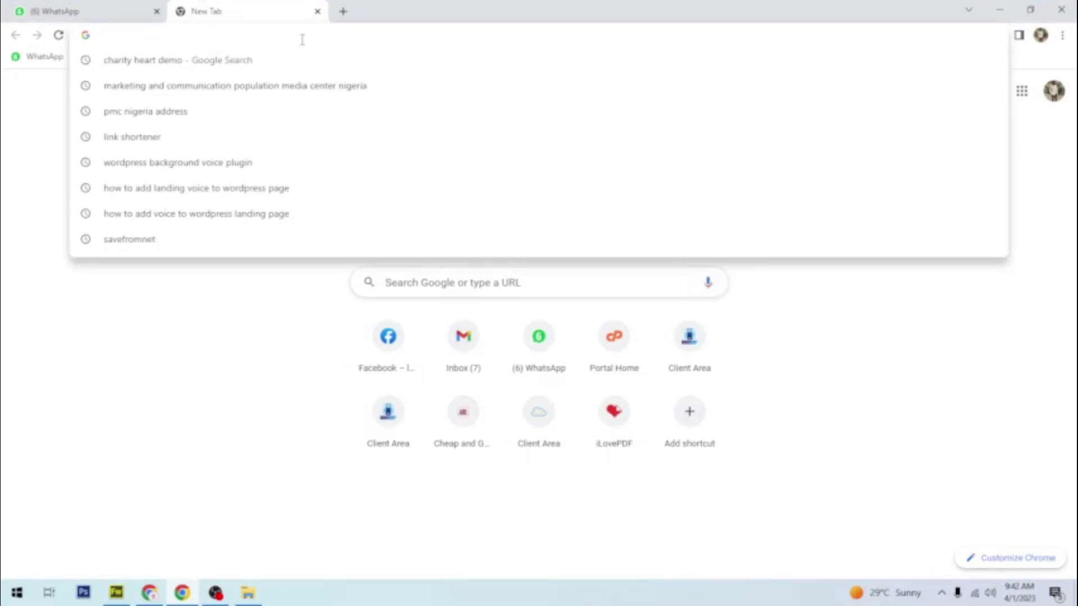
text(chat)
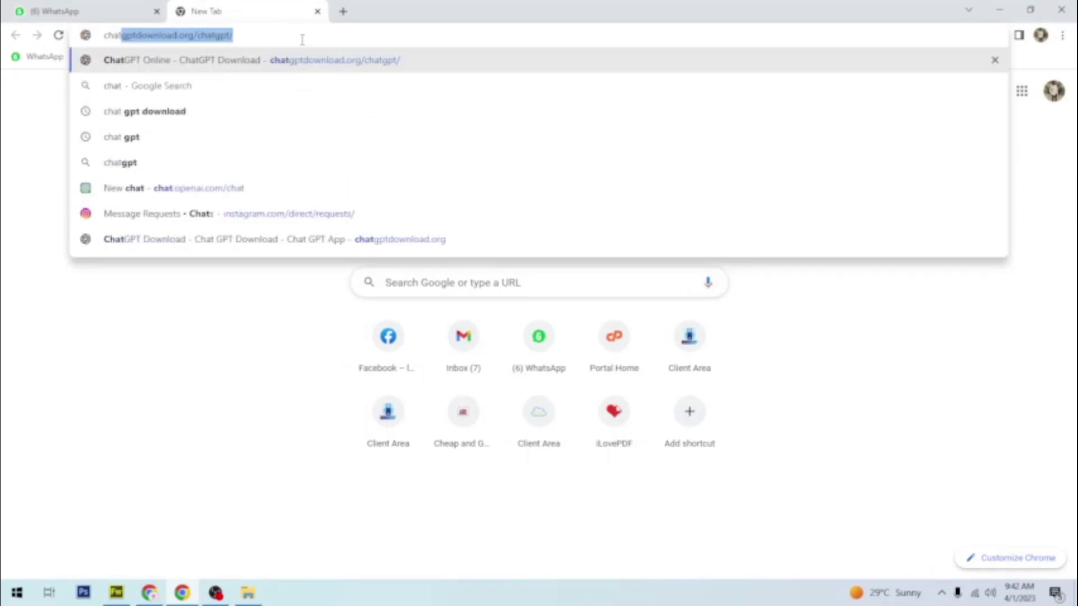
click(302, 39)
drag(234, 39, 103, 72)
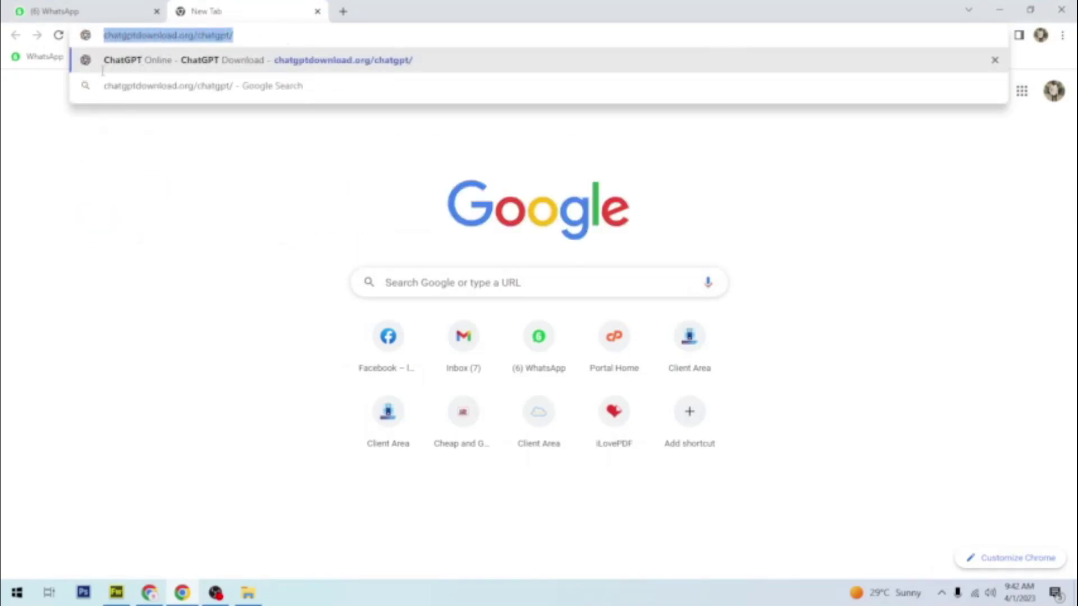
click(272, 28)
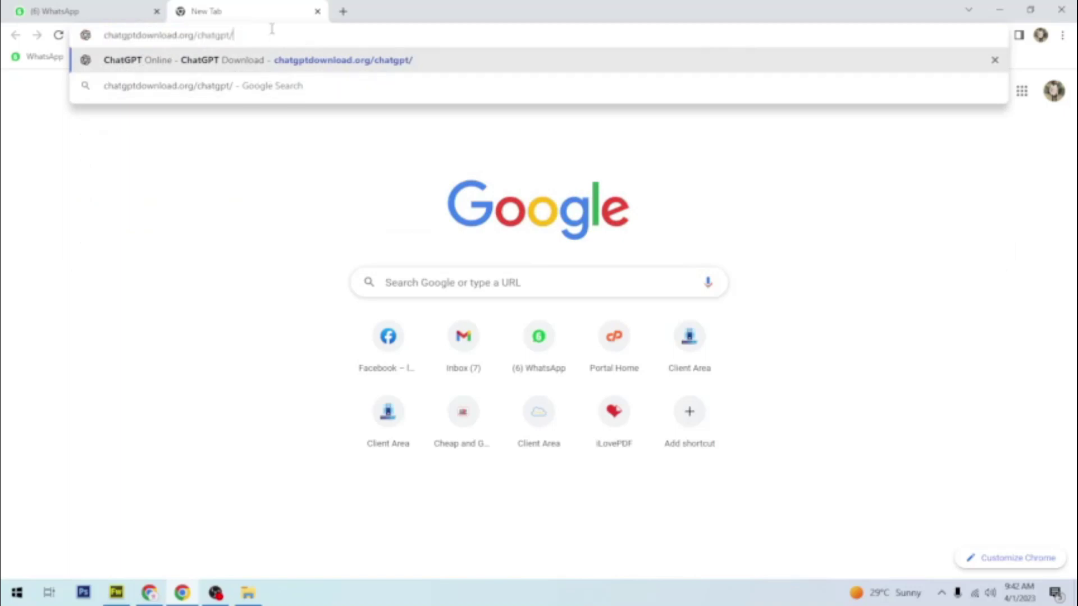
key(Return)
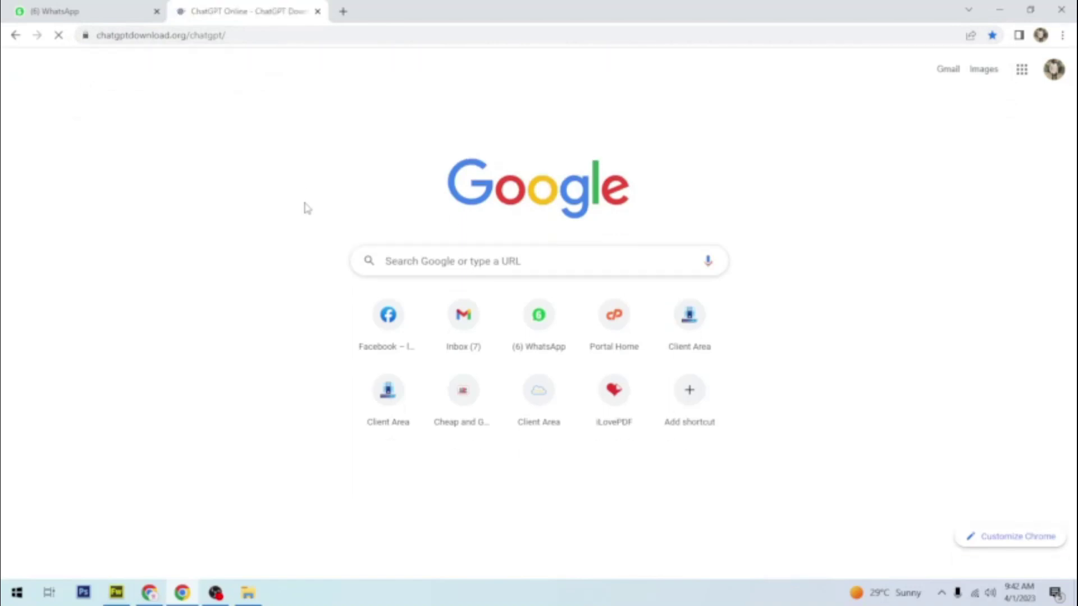
Scroll down to the ChatGPT Online greeting and put the caret in the 'Type your message...' box
scroll(362, 159, down, 3)
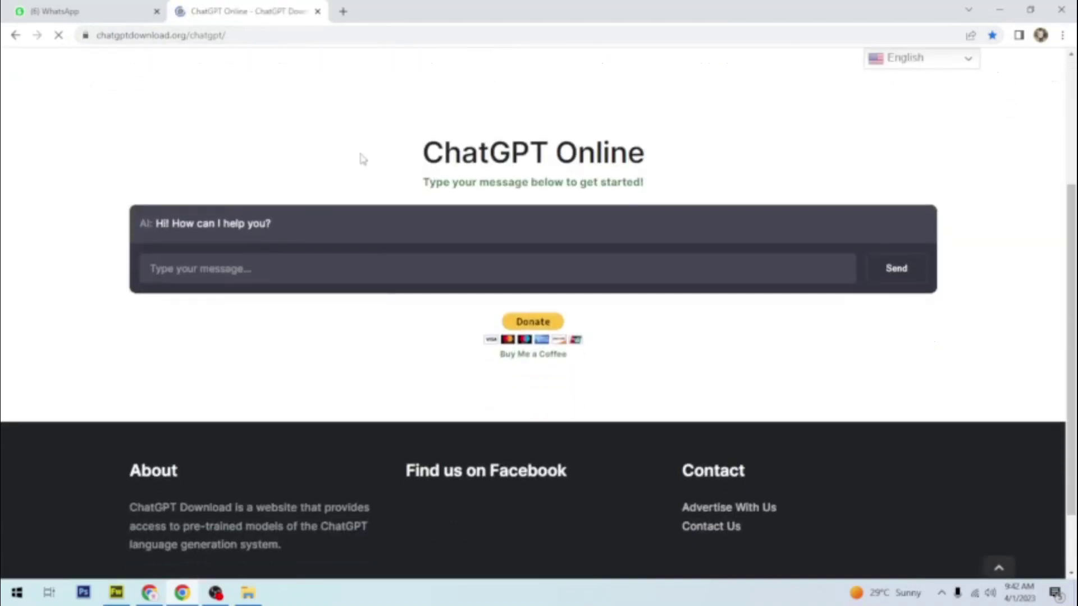
drag(422, 154, 685, 158)
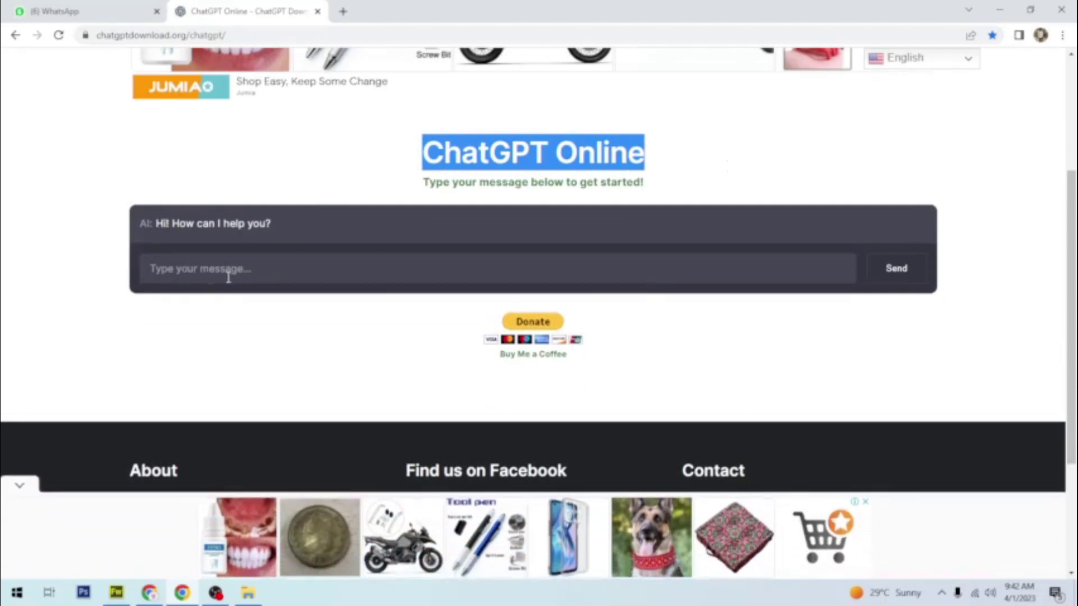
drag(153, 224, 139, 225)
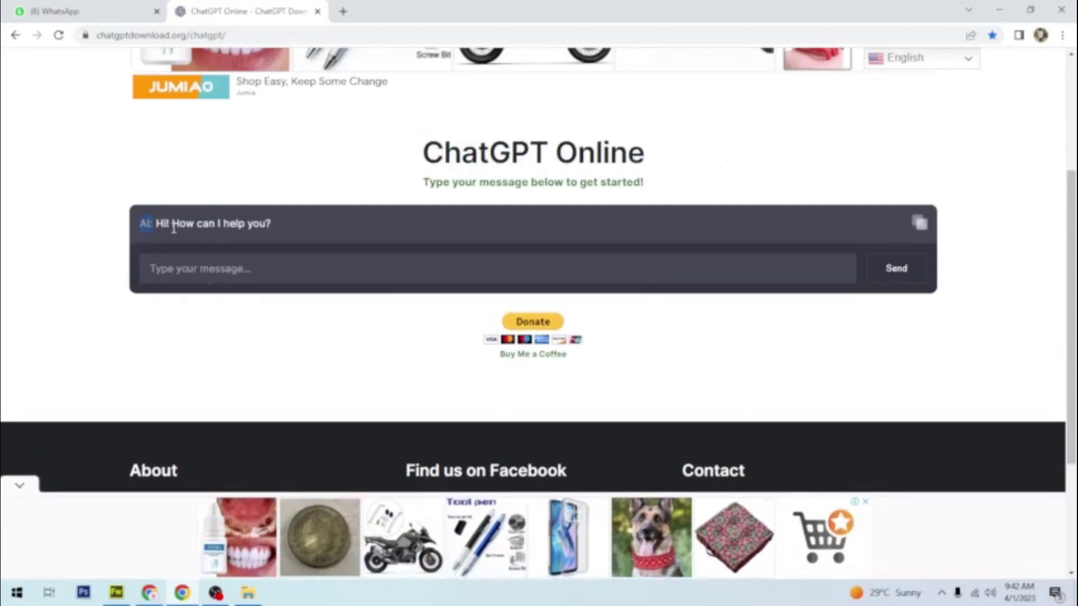
click(266, 272)
Type 'write htlm code for header' and correct 'htlm' to 'HTML' with spellcheck
text(w)
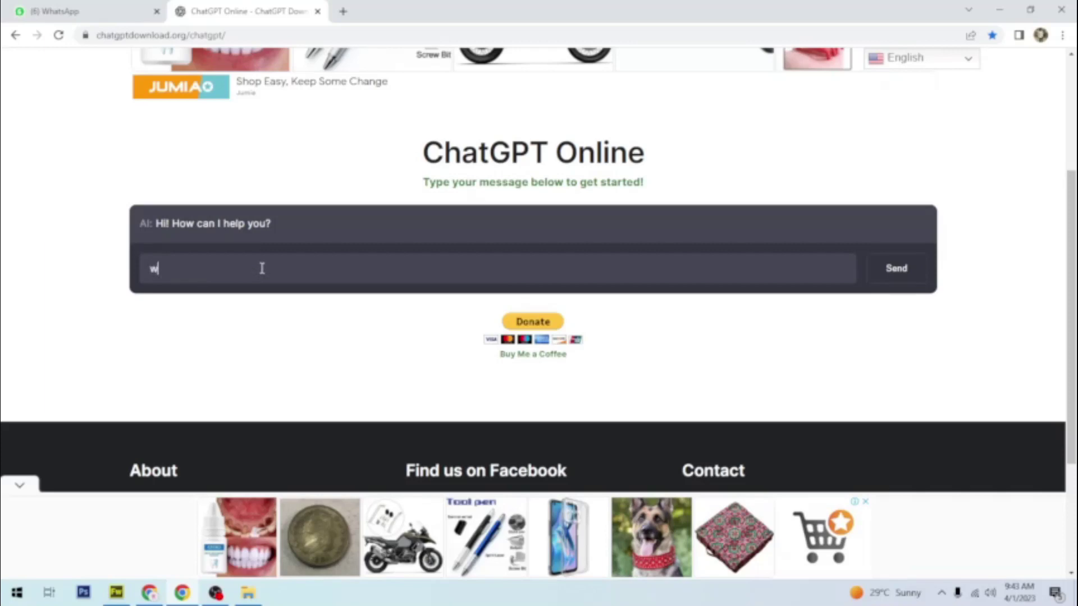
text(rite htlm code for)
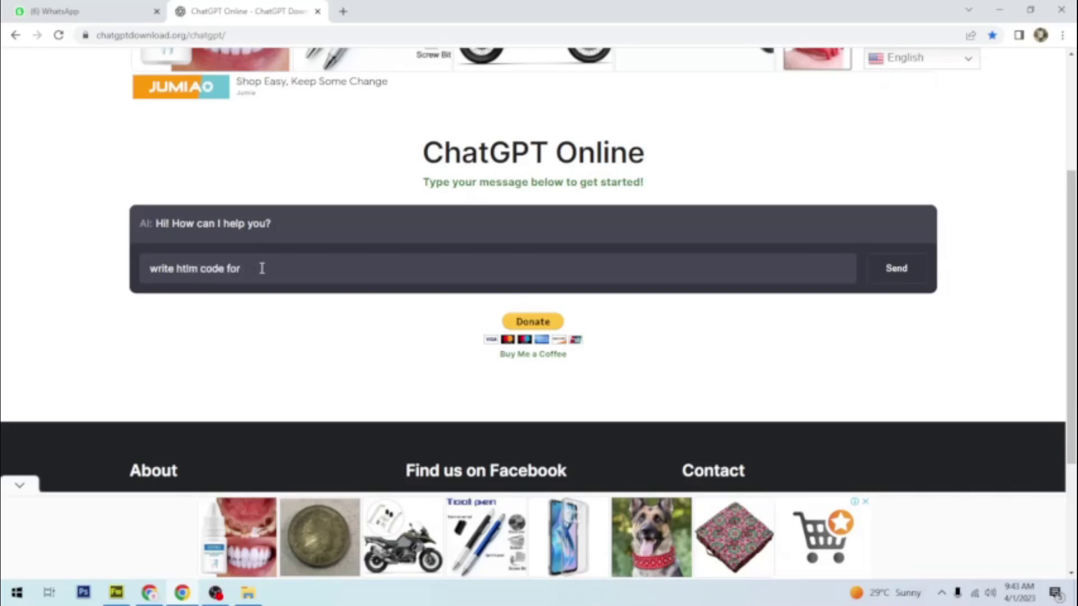
text( header)
right_click(180, 267)
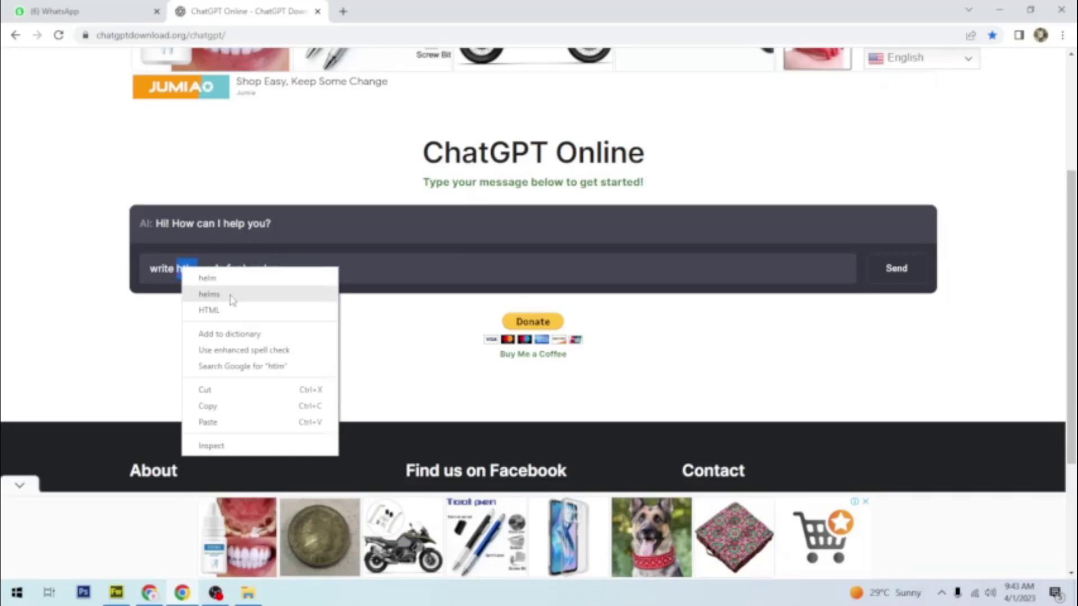
click(218, 310)
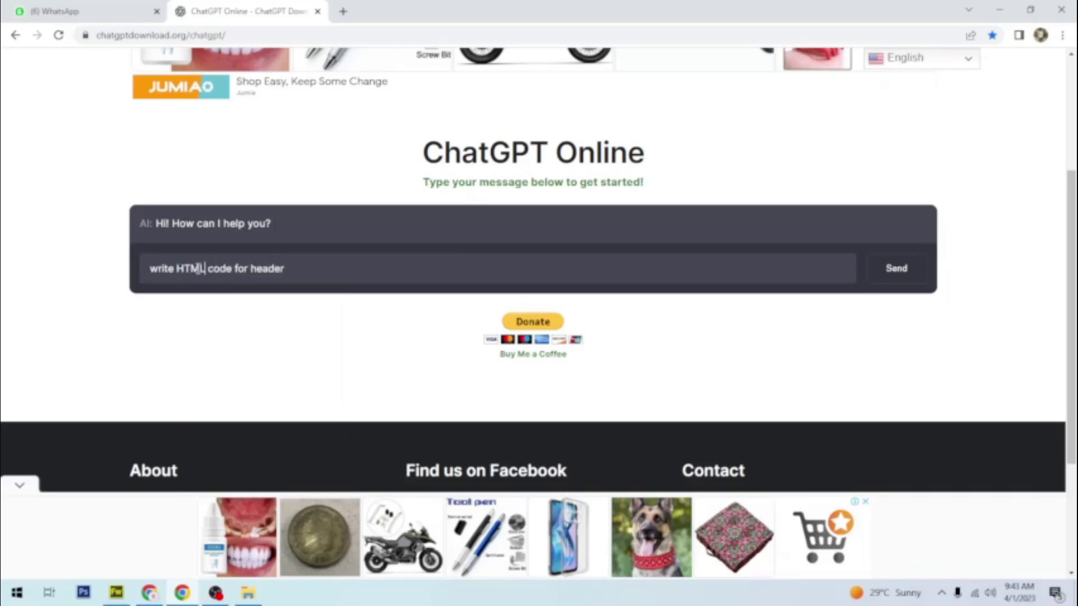
Insert 'website' before 'header' so the prompt reads 'write HTML code for website header'
click(250, 269)
text(website)
drag(344, 272, 143, 262)
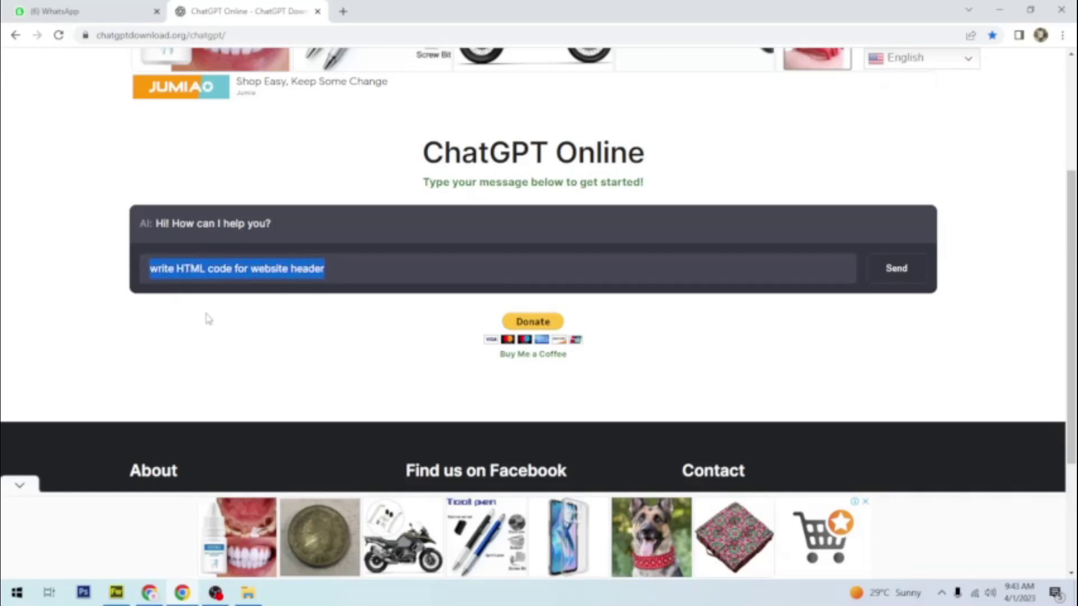
click(211, 319)
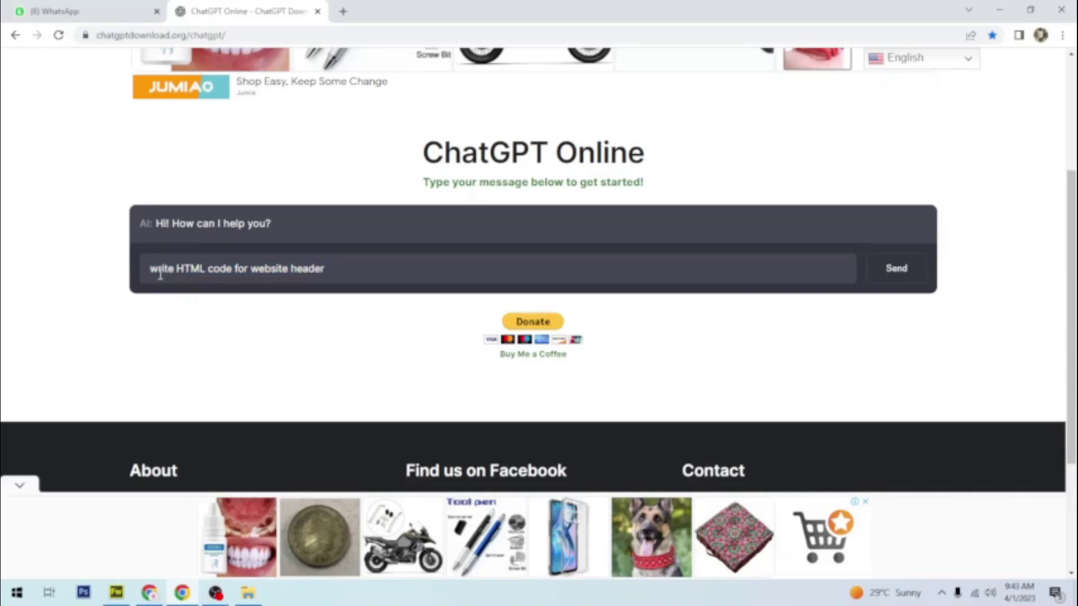
scroll(561, 253, down, 1)
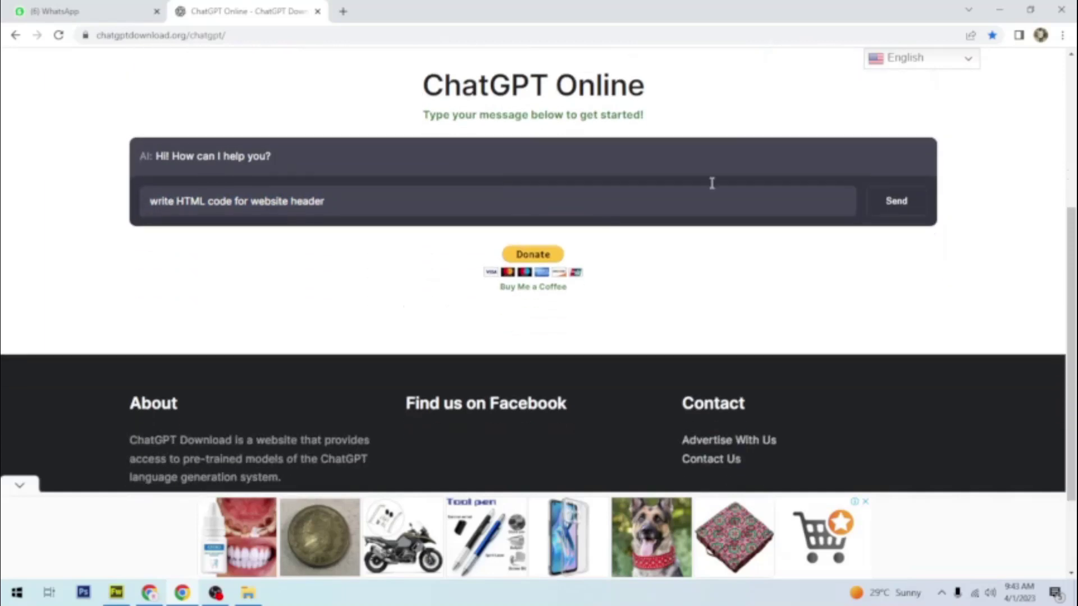
Send the website header prompt and scroll through the generated HTML code
click(897, 201)
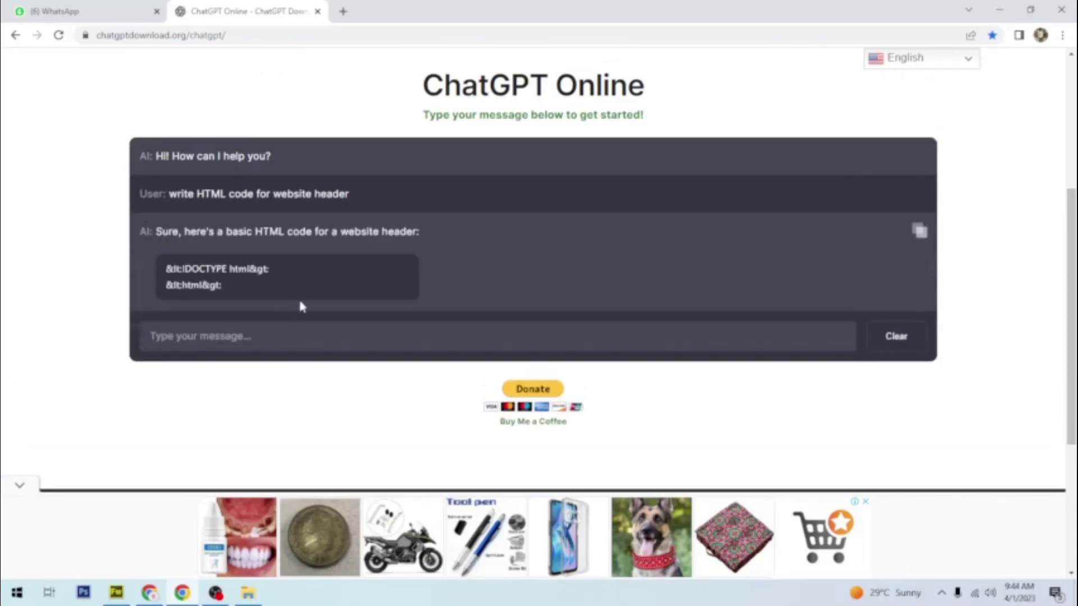
scroll(500, 301, down, 1)
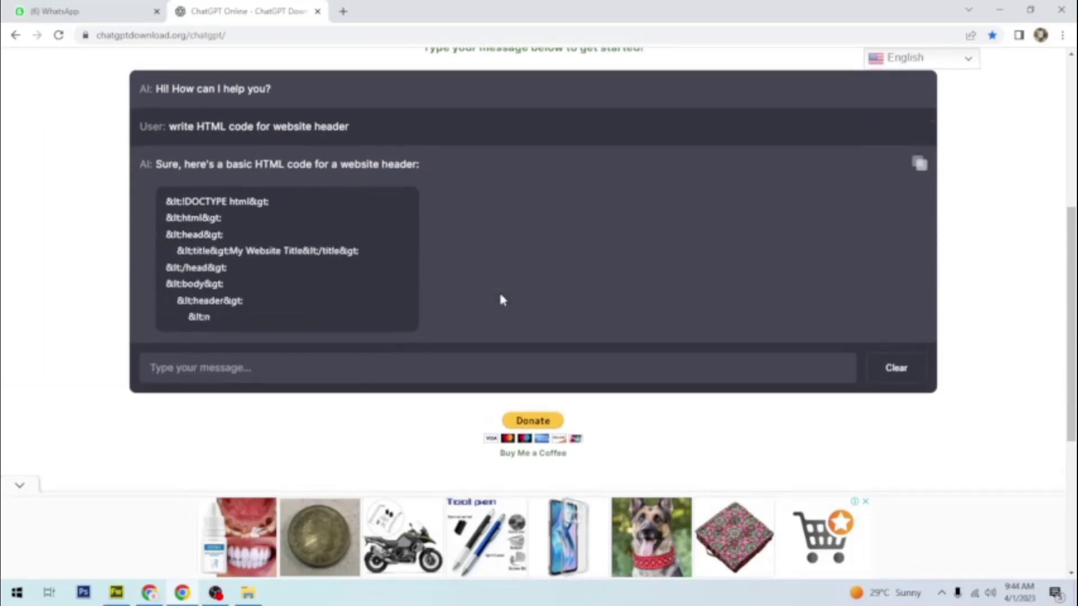
scroll(502, 299, down, 1)
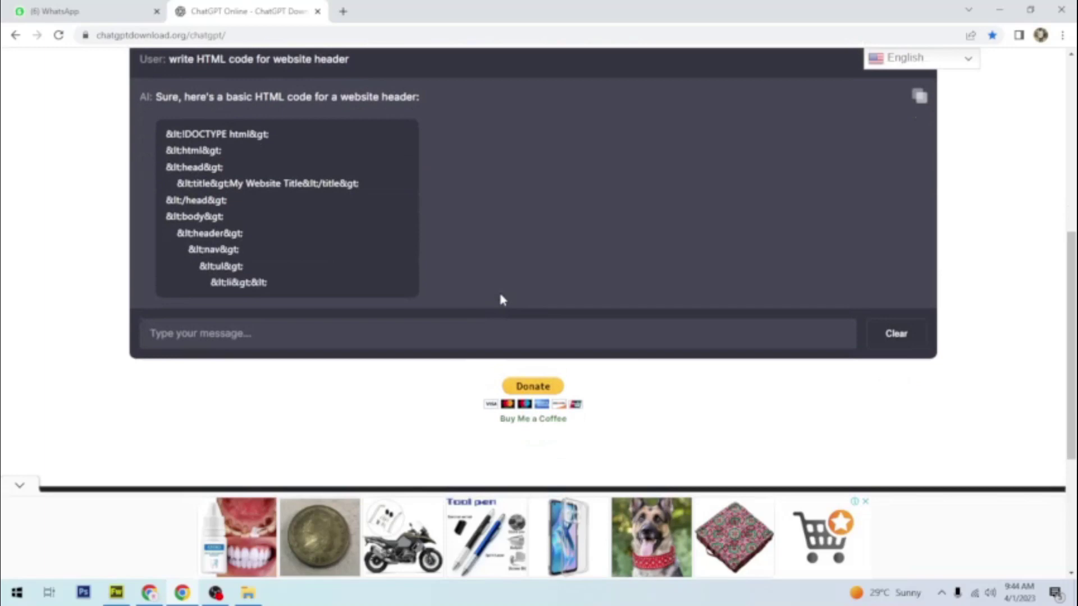
scroll(501, 300, up, 1)
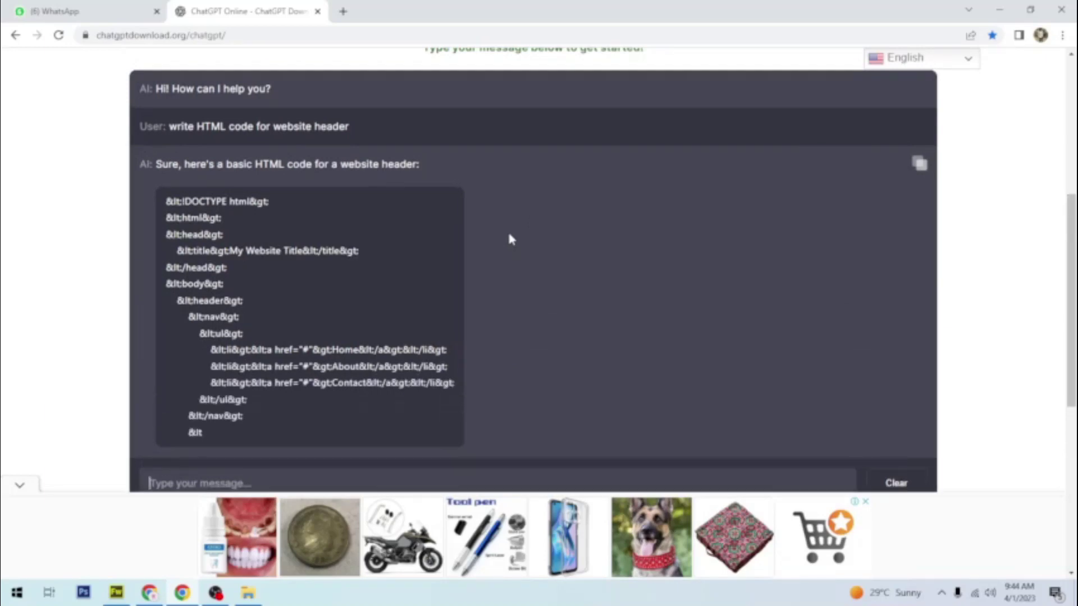
scroll(511, 230, down, 1)
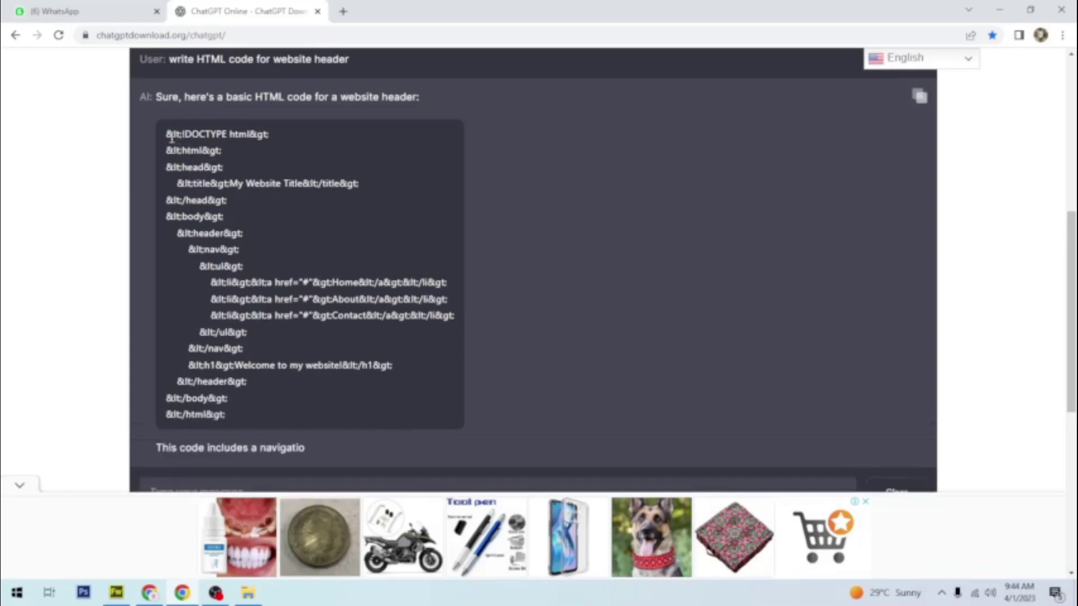
drag(171, 138, 265, 416)
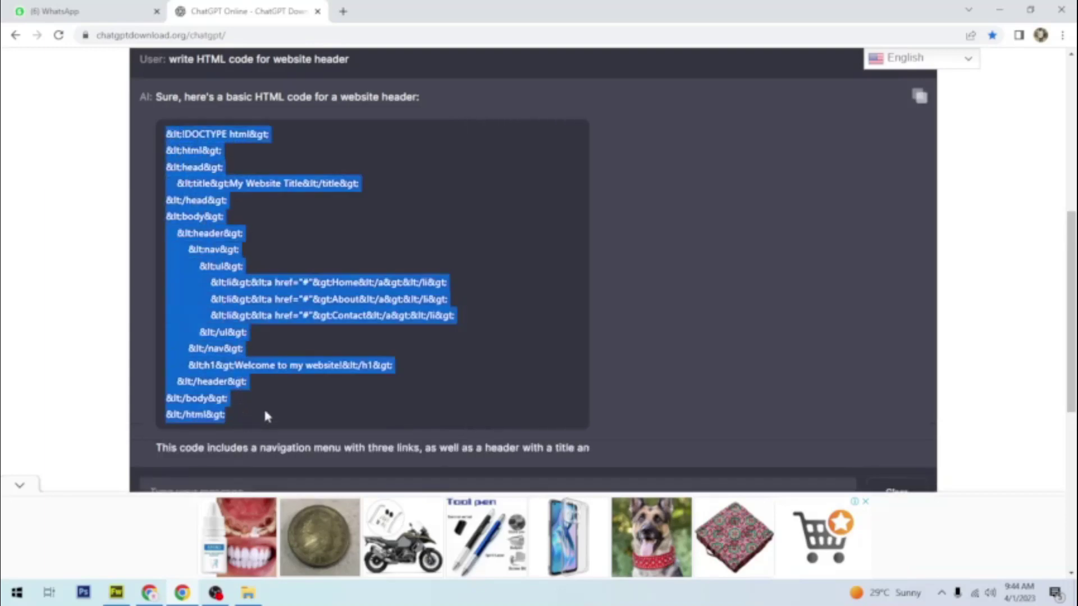
click(446, 380)
Review the HTML header code block and its explanation in the AI's reply
scroll(718, 310, down, 1)
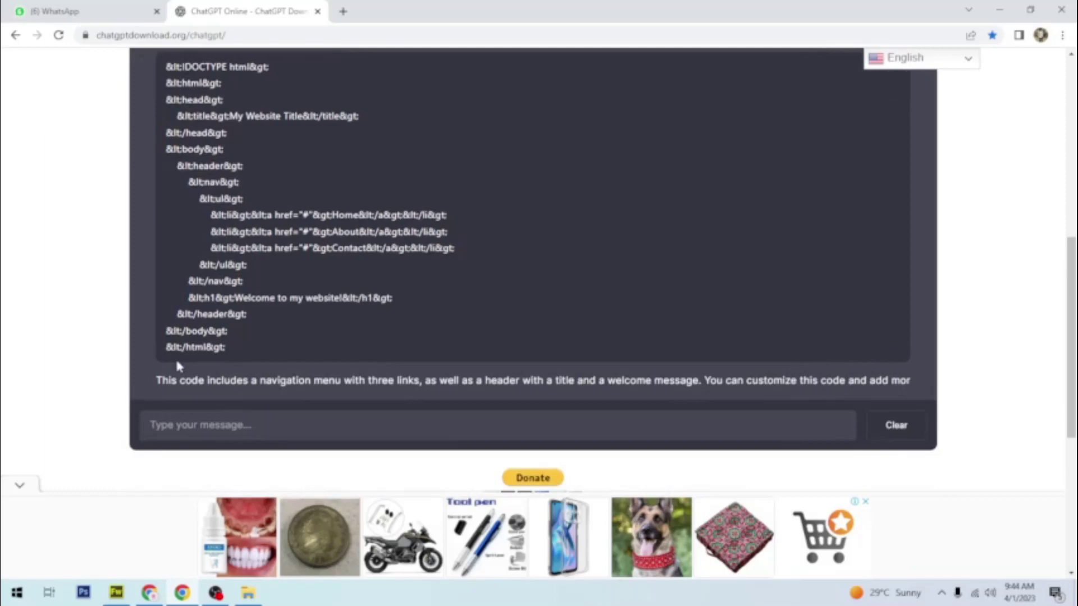
drag(157, 385, 252, 379)
click(306, 395)
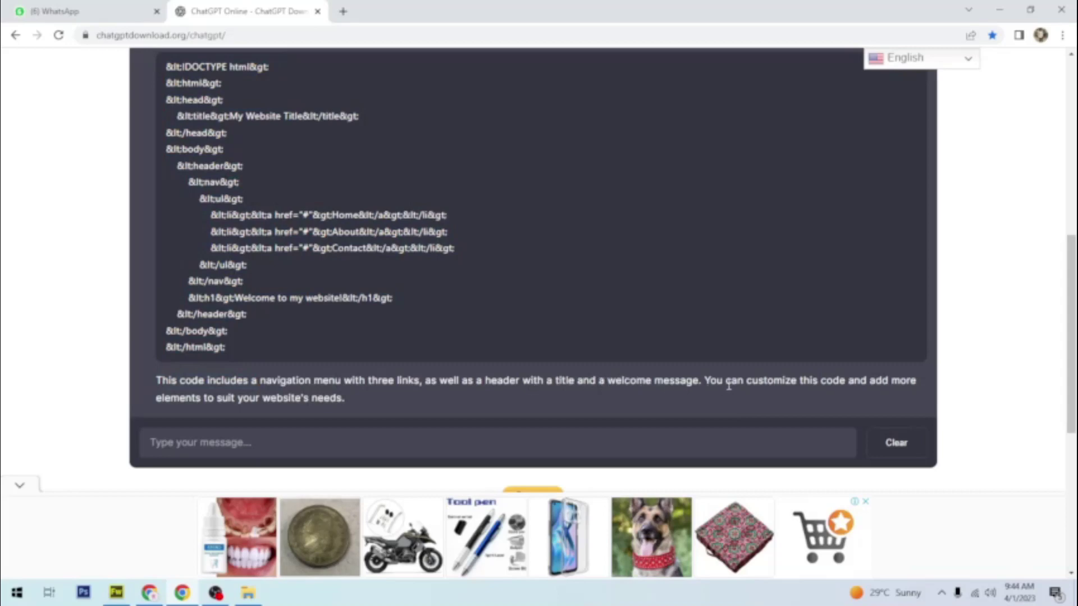
scroll(293, 337, up, 1)
drag(165, 136, 301, 403)
click(302, 400)
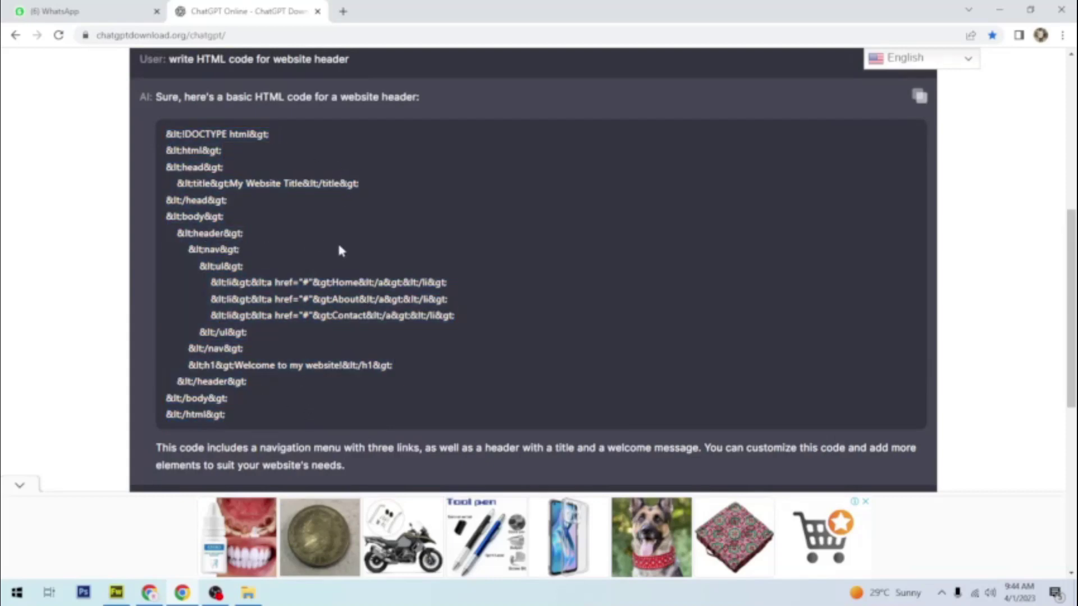
scroll(543, 244, up, 2)
scroll(572, 250, down, 2)
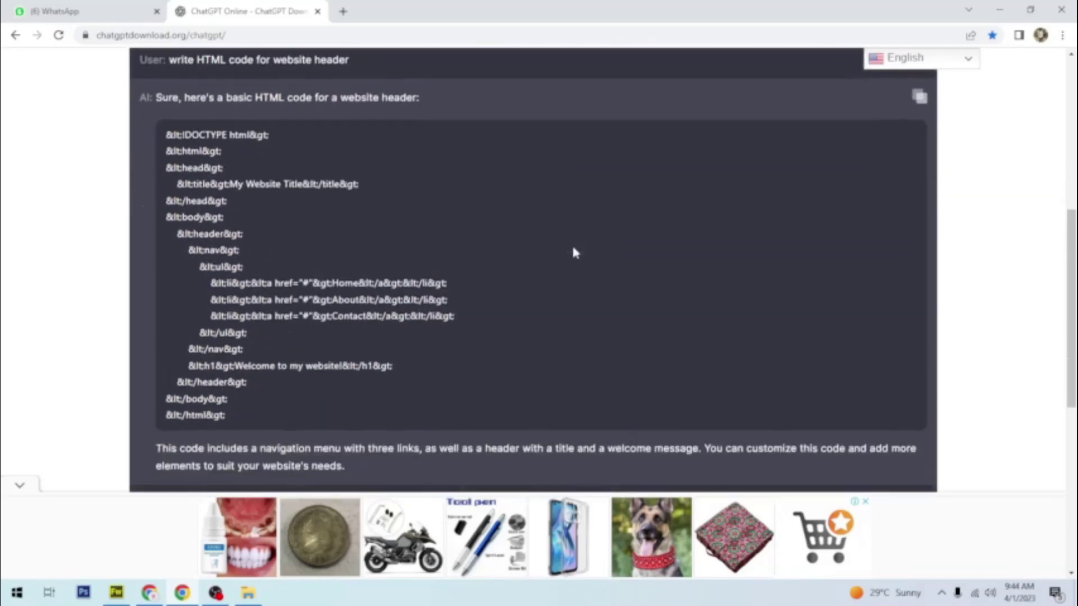
scroll(955, 472, down, 3)
Clear the chat and type the question 'square root of 9', fixing the typos
click(895, 373)
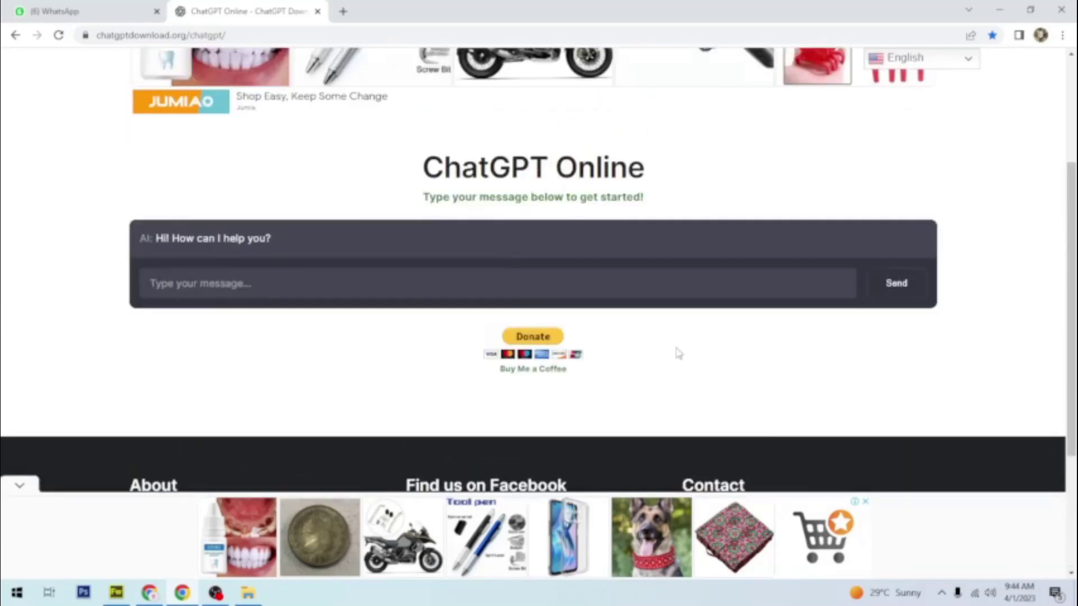
click(361, 284)
text(squa)
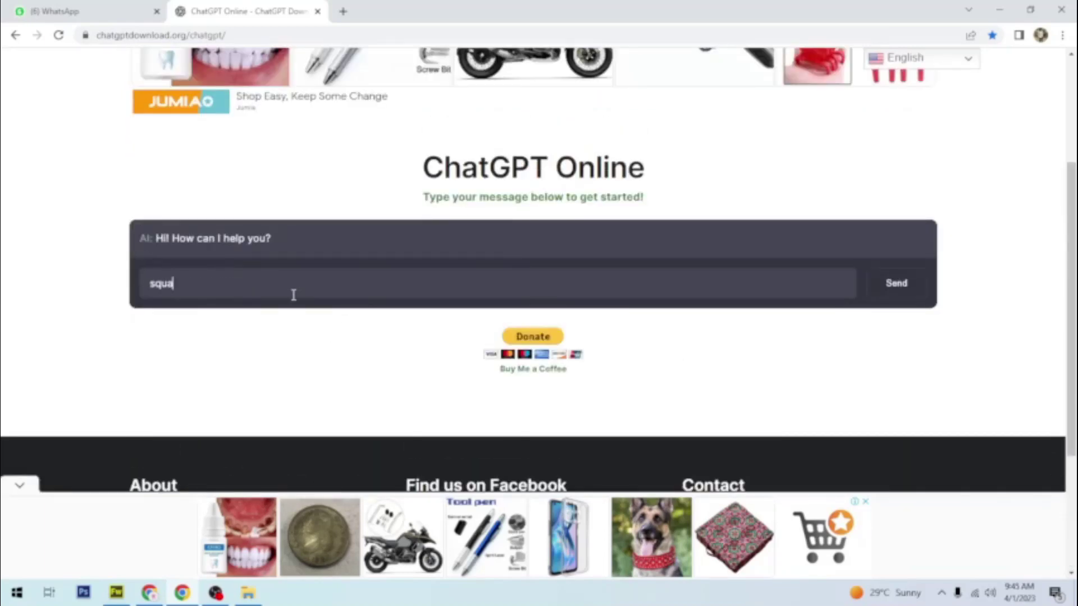
text(rtee)
key(BackSpace)
text(re root o 9)
click(215, 284)
text(f)
Send the question and read the reply 'The square root of 9 is 3.'
click(913, 281)
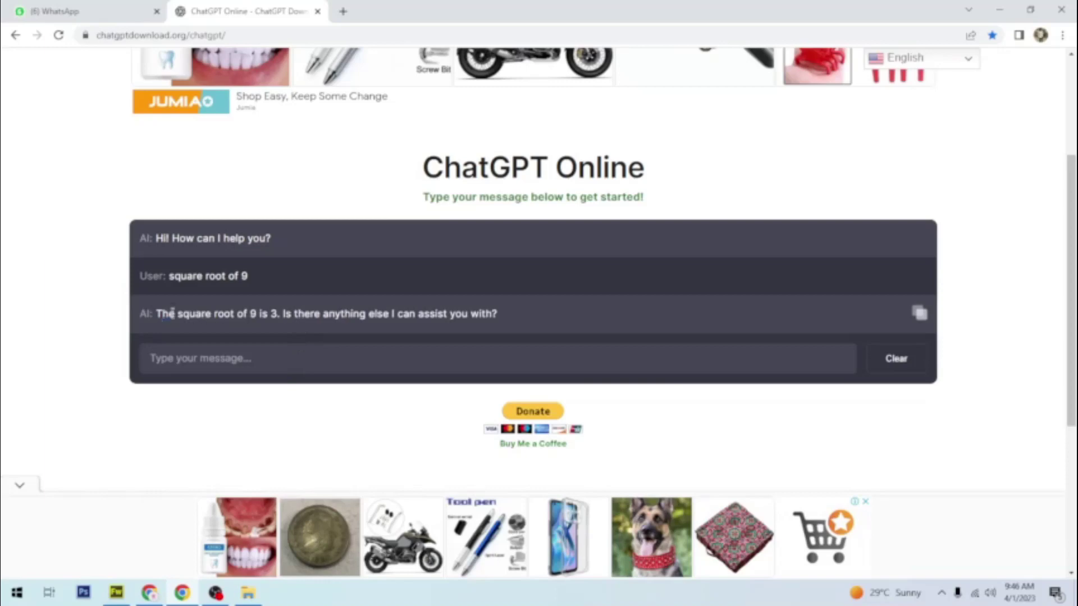
drag(158, 313, 555, 328)
click(562, 333)
mouse_move(696, 326)
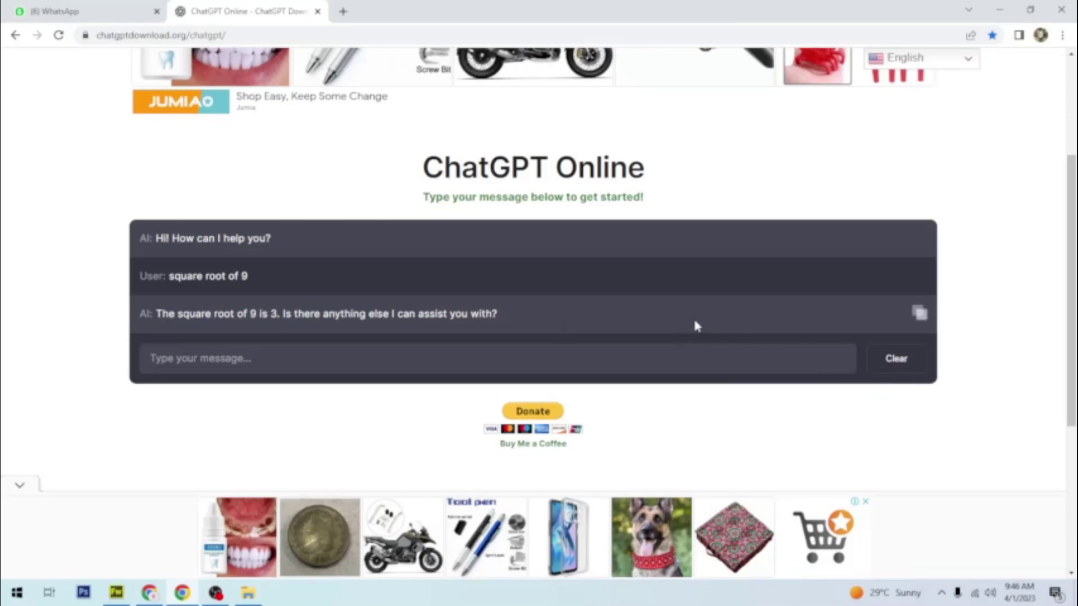